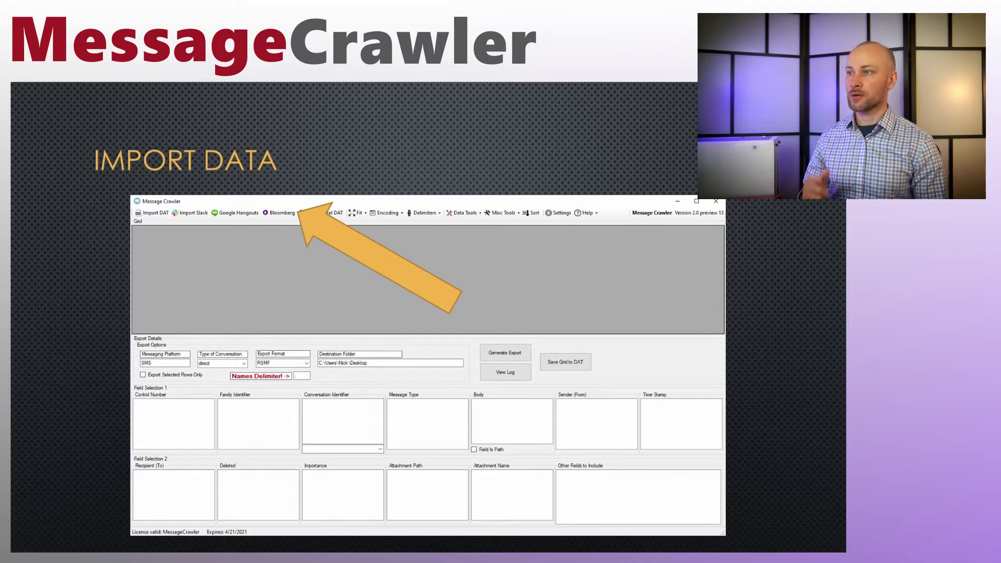
{"action": "key", "text": "Right"}
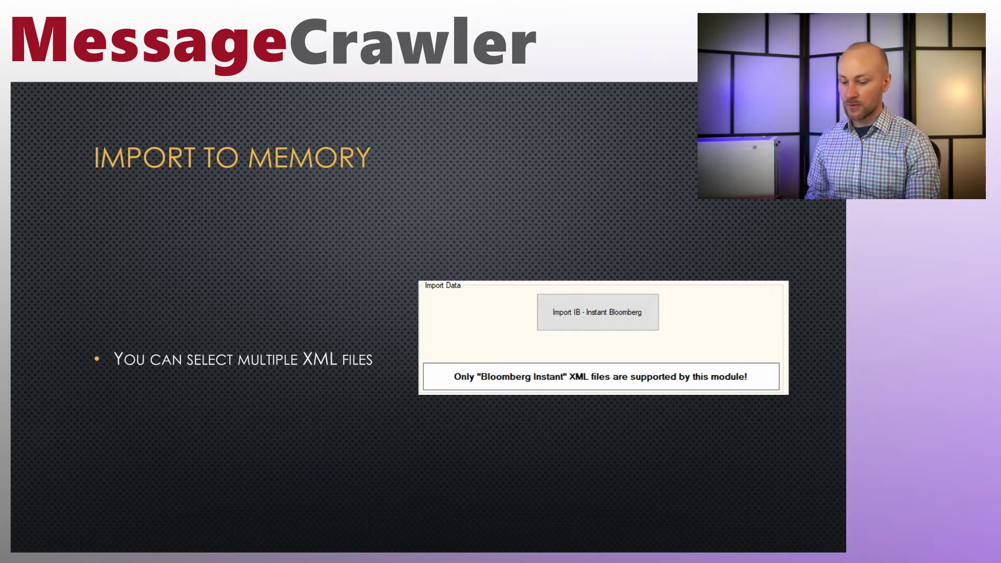
{"action": "key", "text": "Right"}
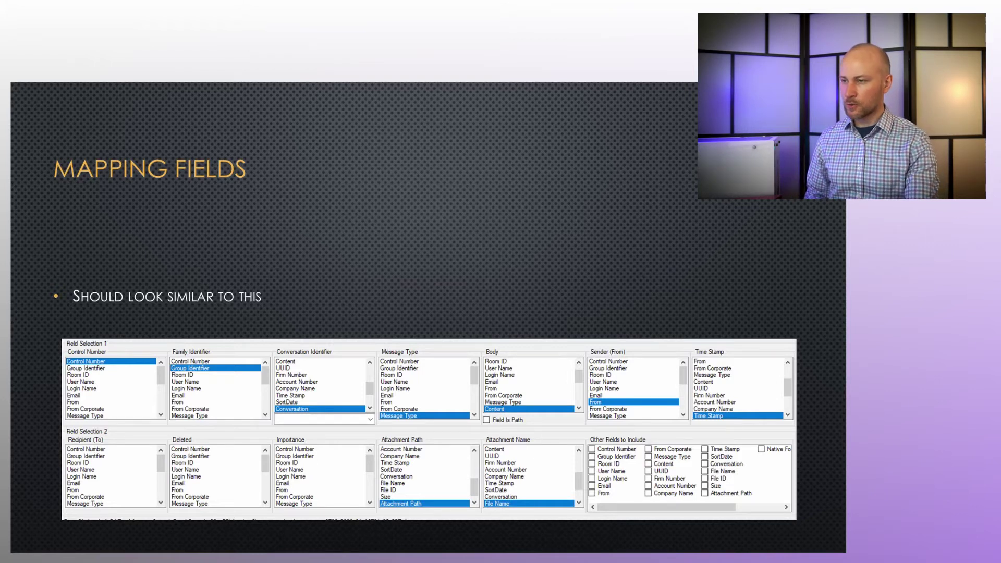
{"action": "key", "text": "Right"}
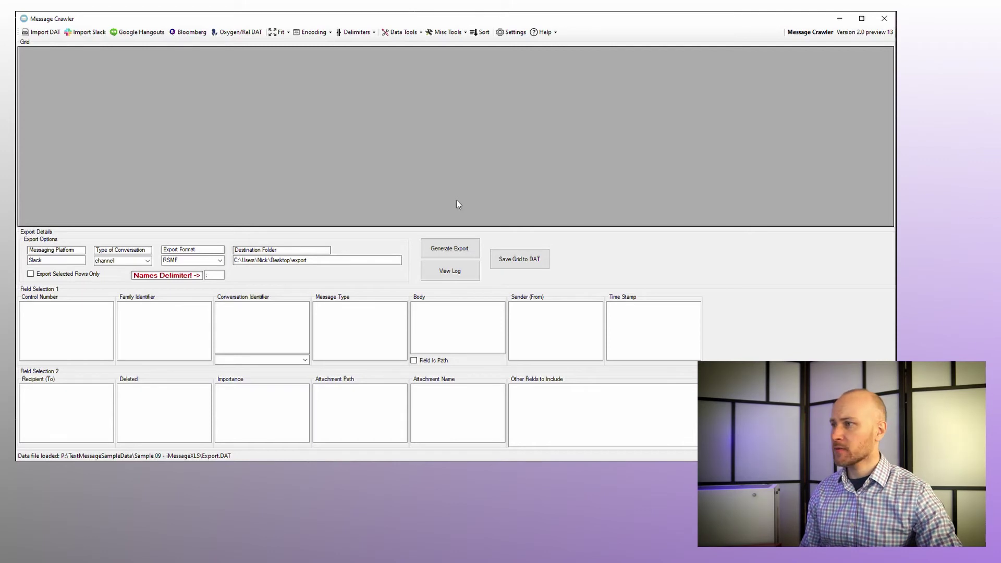
Import the Instant Bloomberg XML file from the Sample 32 - Bloomberg folder in TextMessageSampleData
{"action": "left_click", "coordinate": [189, 34]}
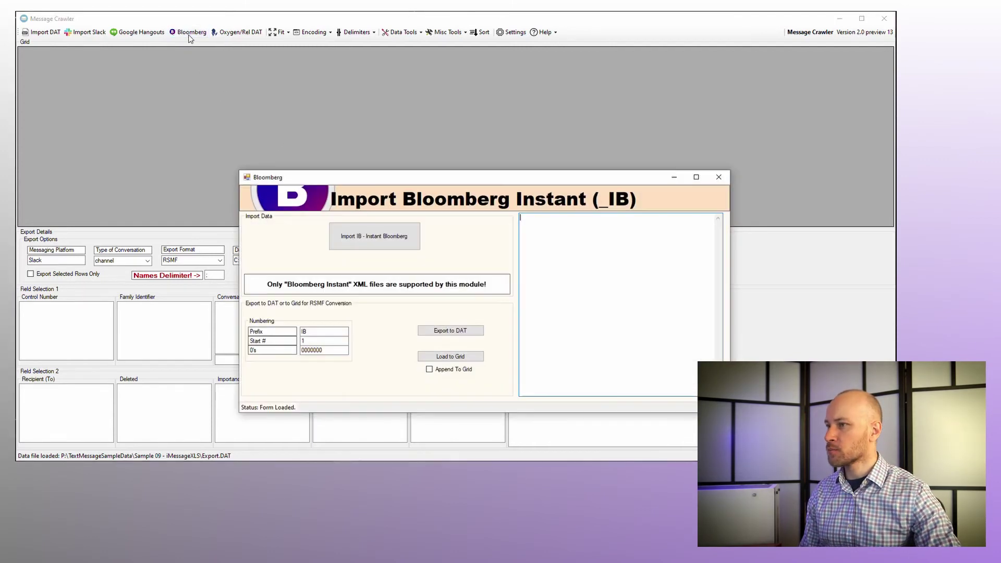
{"action": "left_click", "coordinate": [402, 240]}
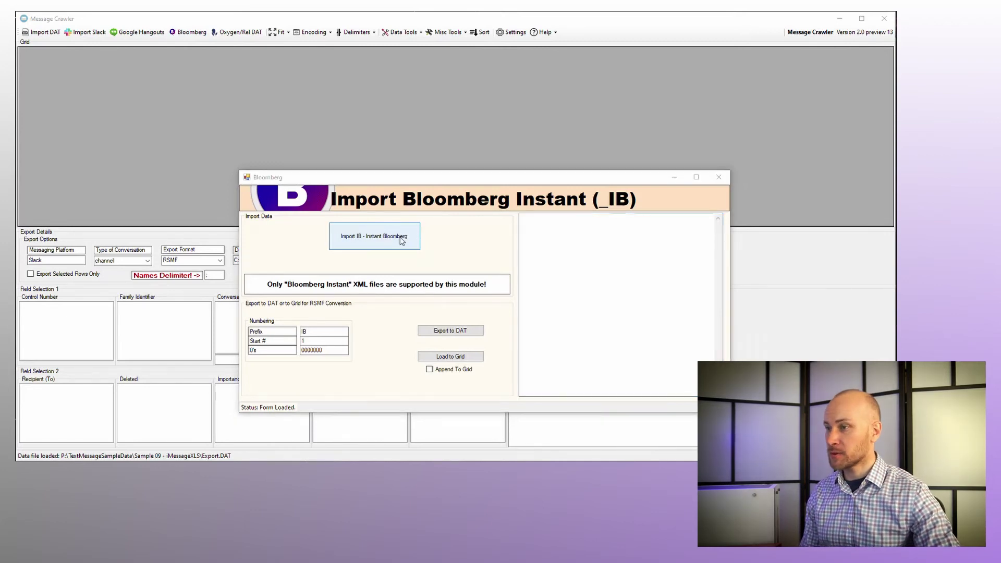
{"action": "left_click_drag", "start_coordinate": [439, 199], "coordinate": [431, 112]}
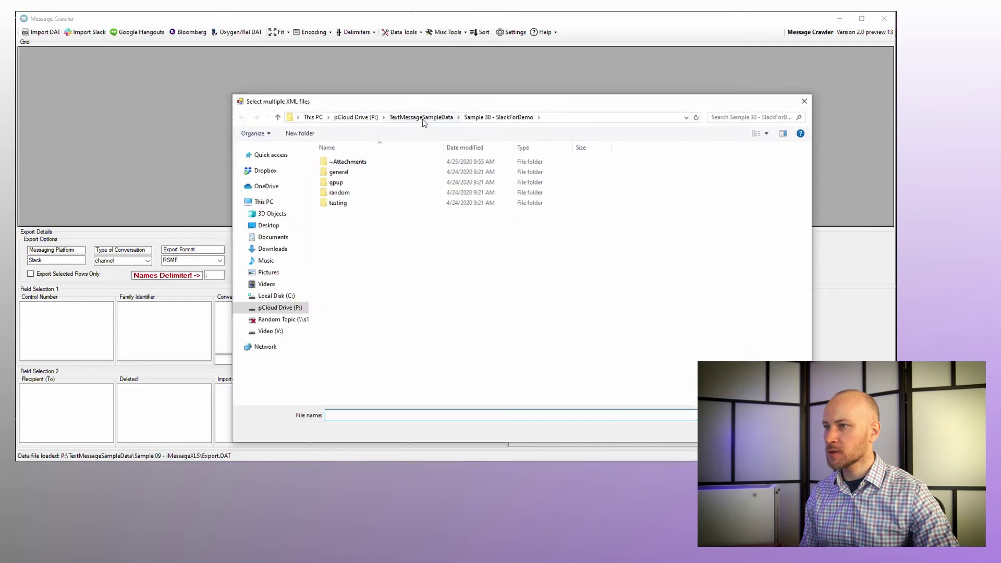
{"action": "left_click", "coordinate": [422, 118]}
{"action": "double_click", "coordinate": [400, 358]}
{"action": "left_click_drag", "start_coordinate": [444, 147], "coordinate": [551, 157]}
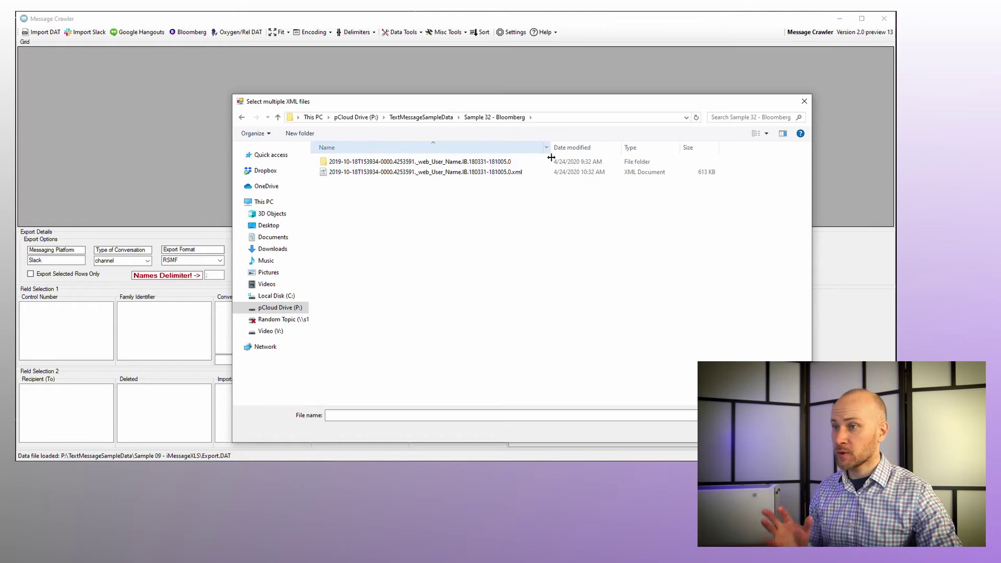
{"action": "left_click", "coordinate": [486, 174]}
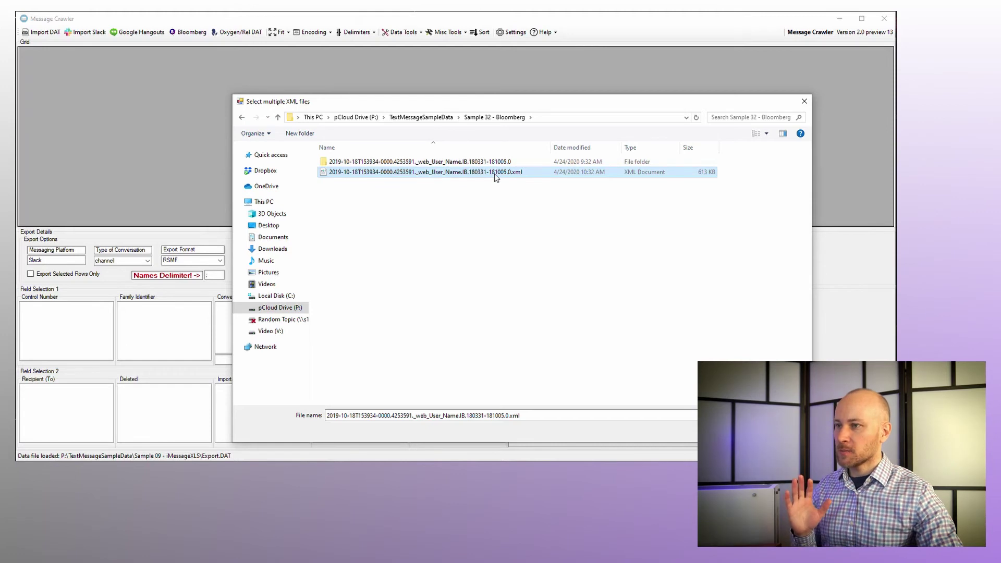
{"action": "double_click", "coordinate": [494, 174]}
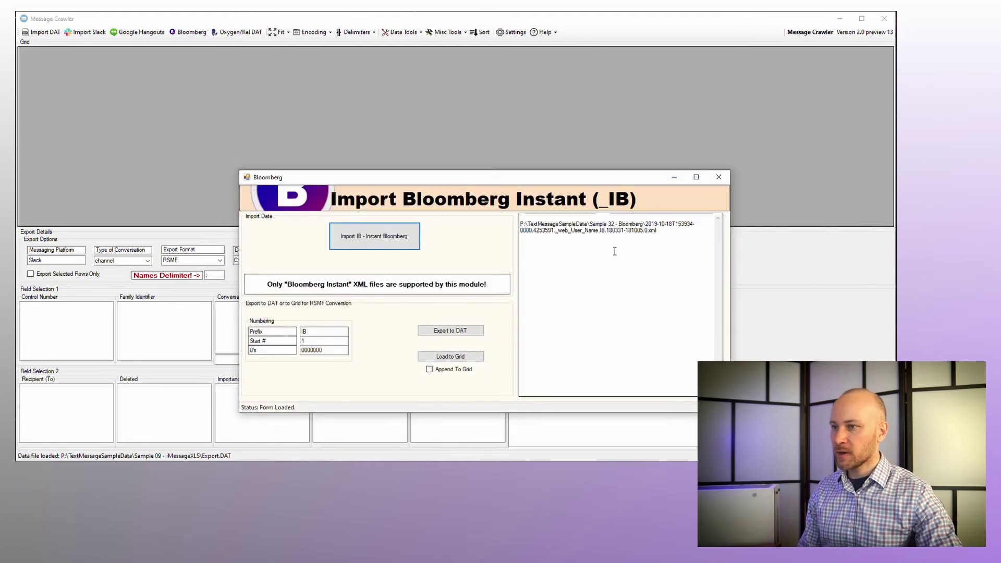
Load the imported Bloomberg data to the grid with the existing prefix and numbering settings
{"action": "triple_click", "coordinate": [607, 240]}
{"action": "left_click", "coordinate": [601, 243]}
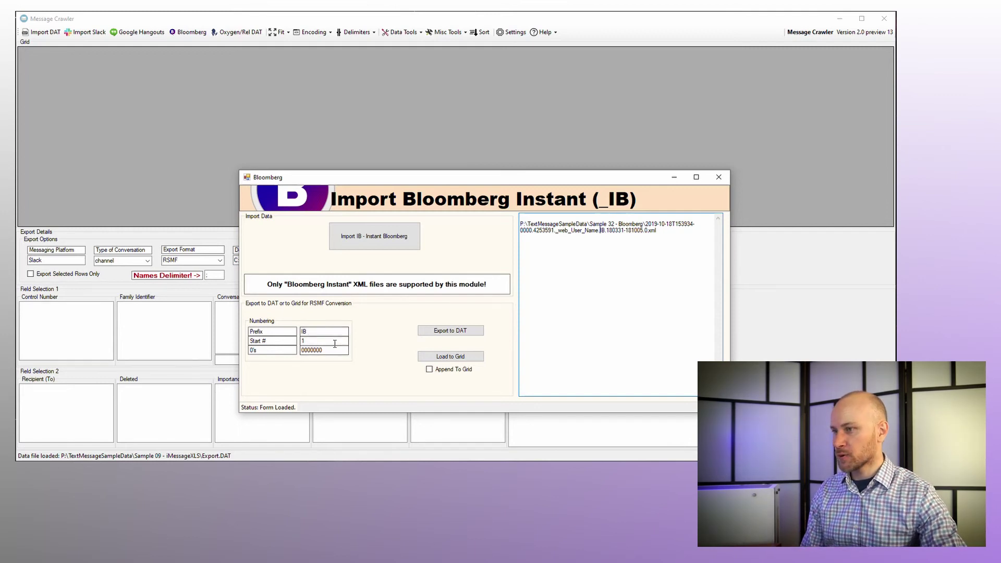
{"action": "left_click", "coordinate": [447, 356]}
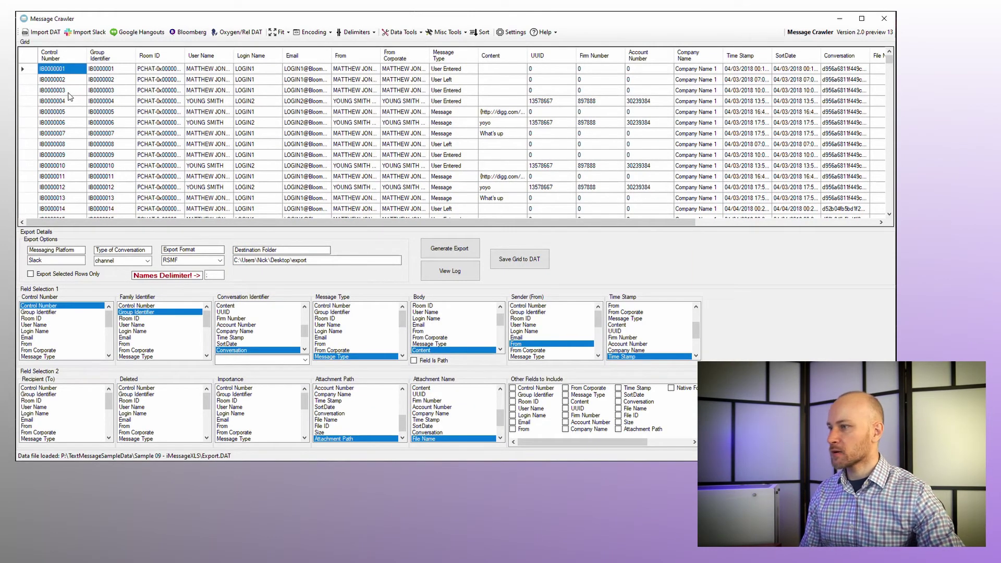
Review the loaded rows' control numbers and group identifiers, checking an attachment row against its parent message and its file details
{"action": "scroll", "coordinate": [116, 108], "scroll_direction": "down", "scroll_amount": 12}
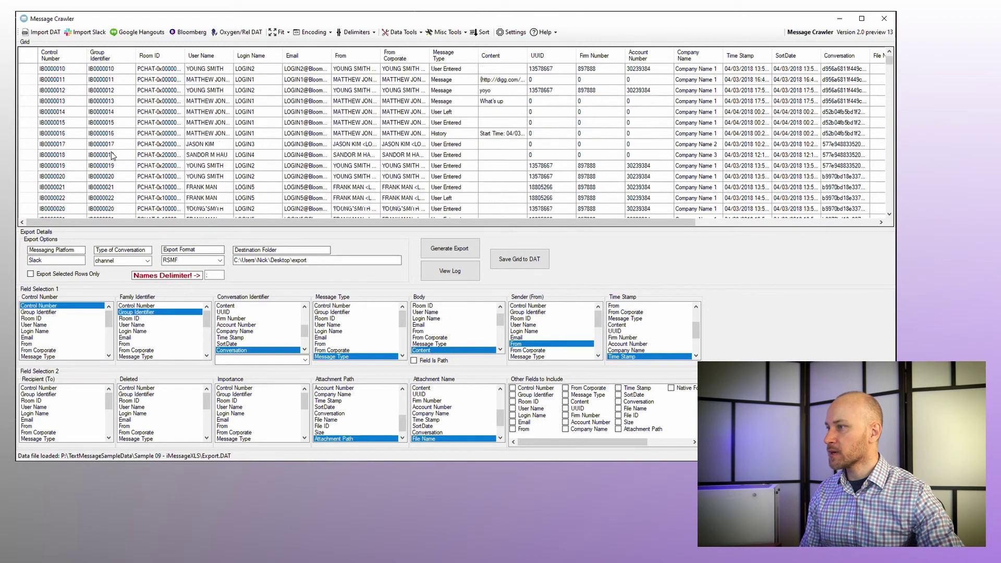
{"action": "scroll", "coordinate": [120, 151], "scroll_direction": "down", "scroll_amount": 20}
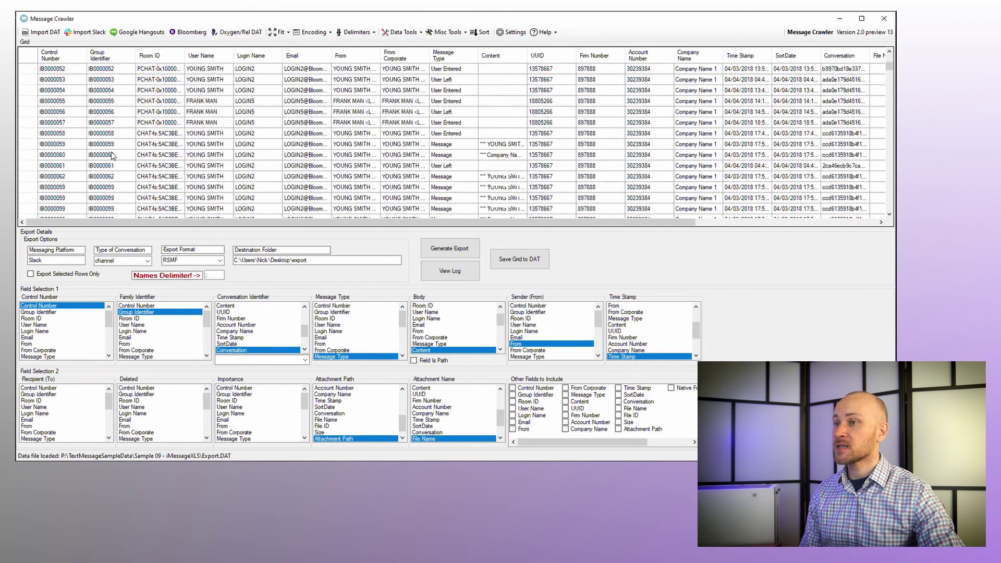
{"action": "scroll", "coordinate": [132, 149], "scroll_direction": "up", "scroll_amount": 6}
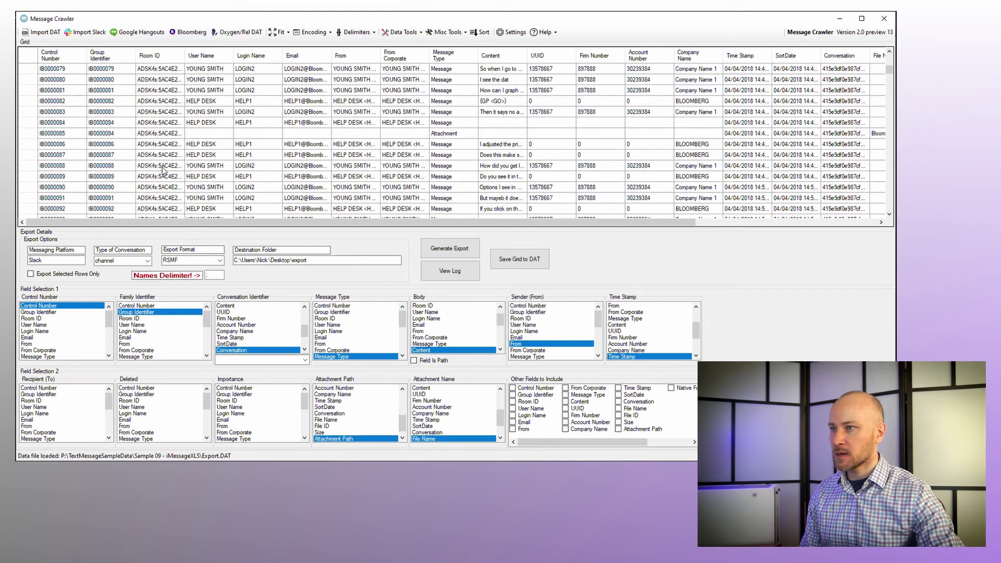
{"action": "left_click_drag", "start_coordinate": [125, 133], "coordinate": [119, 130]}
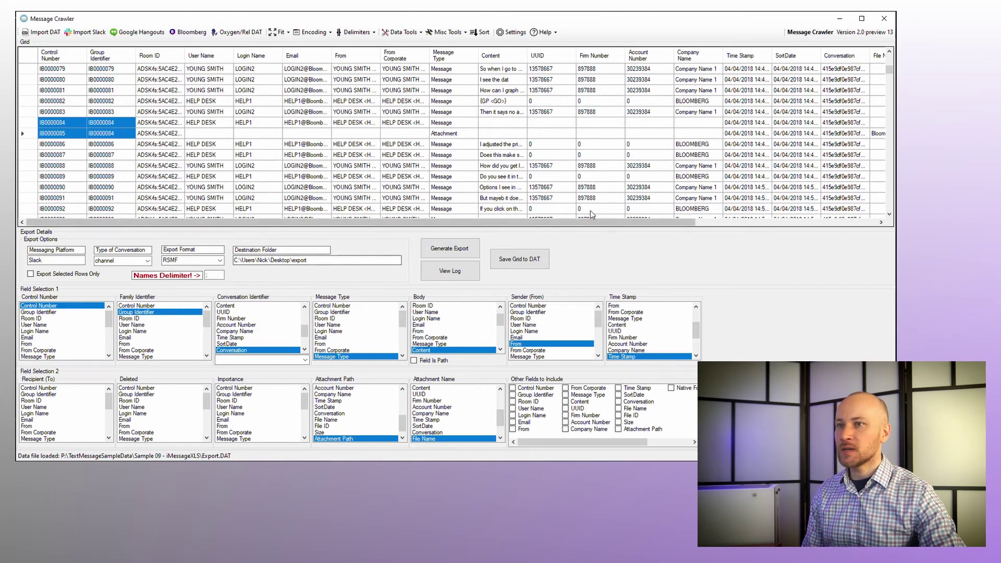
{"action": "left_click_drag", "start_coordinate": [511, 222], "coordinate": [716, 188]}
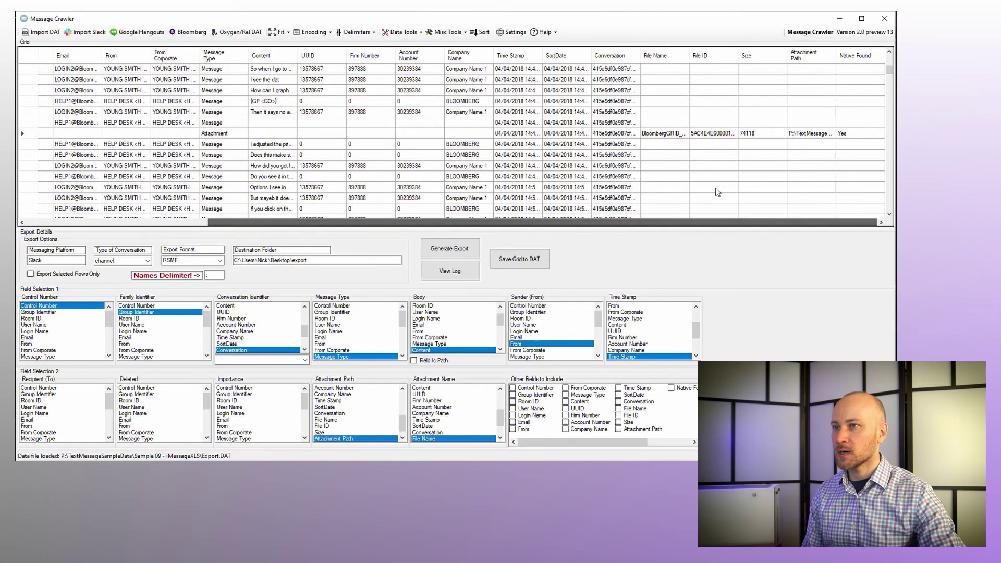
Widen the Conversation and Time Stamp columns to show full values and compare them across several rows
{"action": "left_click_drag", "start_coordinate": [787, 61], "coordinate": [788, 62]}
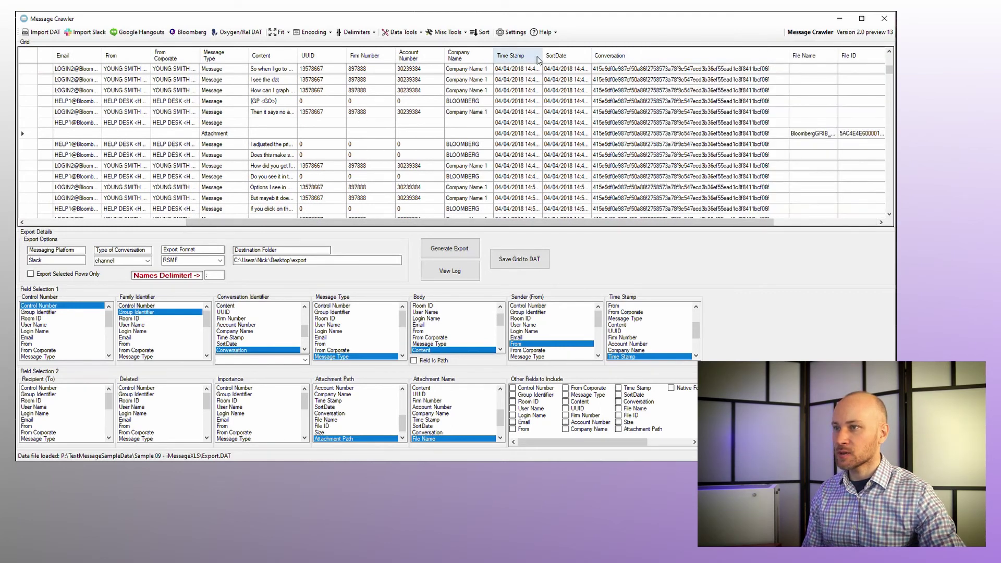
{"action": "left_click_drag", "start_coordinate": [537, 56], "coordinate": [549, 56]}
{"action": "scroll", "coordinate": [599, 145], "scroll_direction": "down", "scroll_amount": 5}
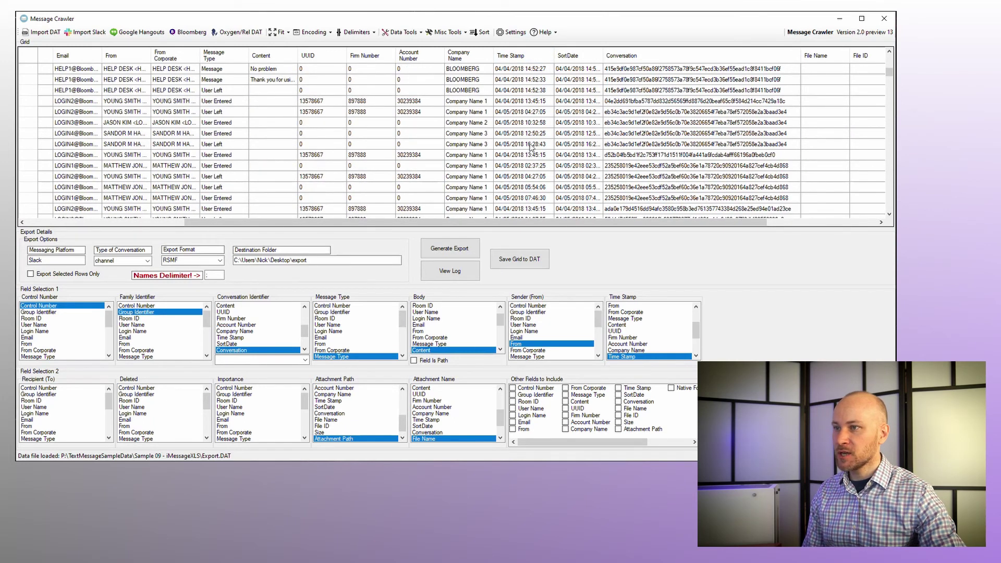
{"action": "left_click_drag", "start_coordinate": [513, 112], "coordinate": [617, 137]}
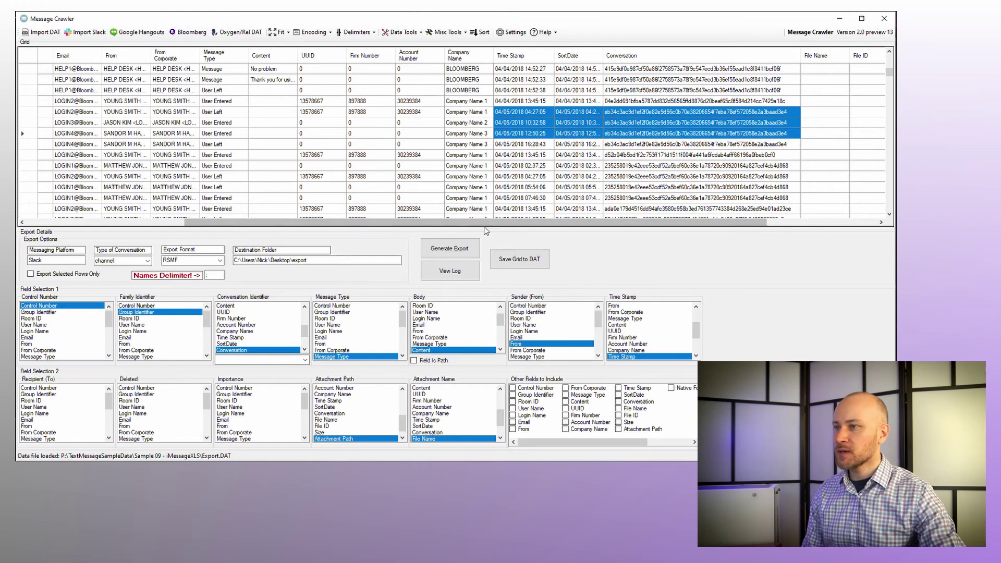
Map the Conversation Identifier to the Room ID field
{"action": "left_click_drag", "start_coordinate": [365, 222], "coordinate": [232, 222]}
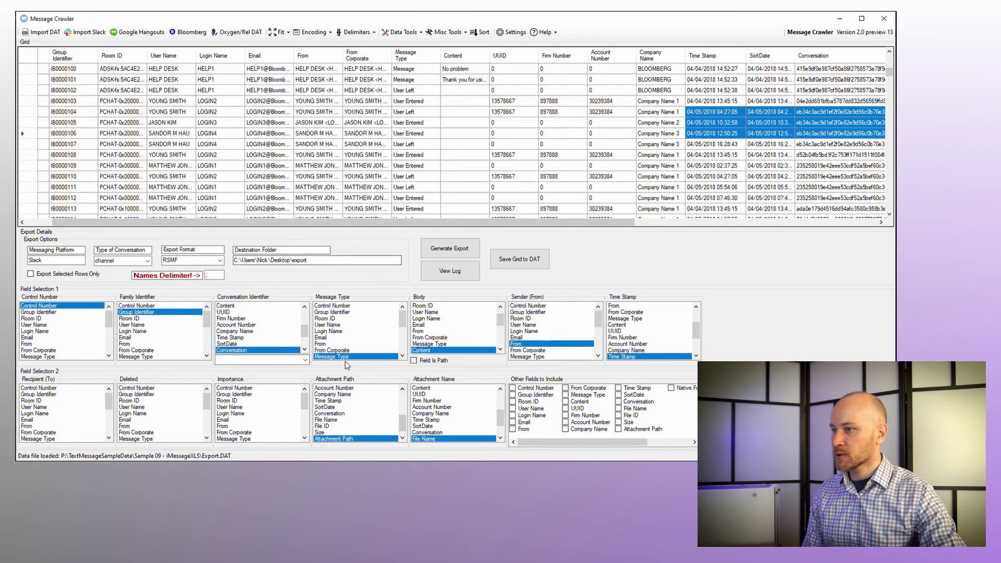
{"action": "left_click_drag", "start_coordinate": [304, 331], "coordinate": [311, 317]}
{"action": "left_click", "coordinate": [240, 319]}
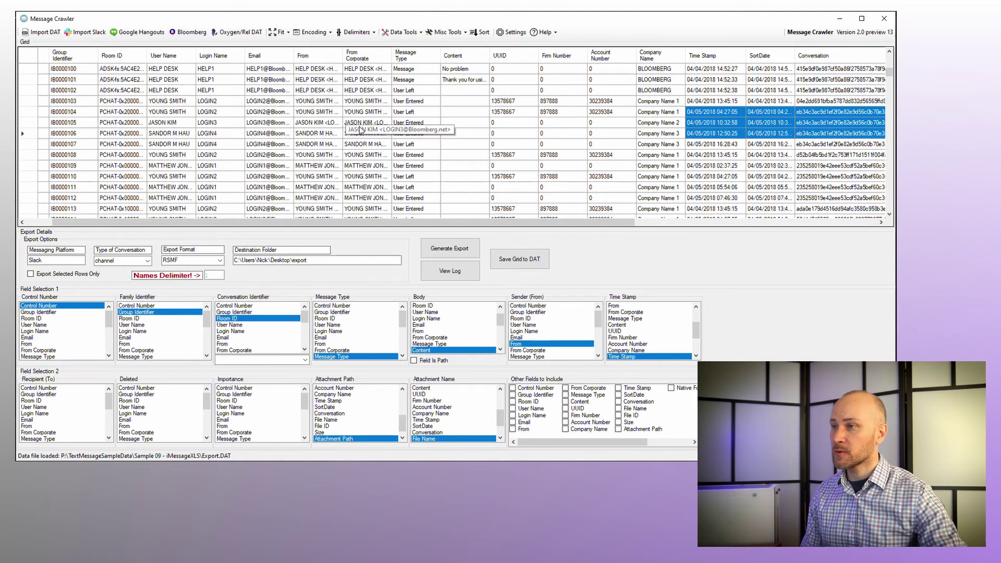
Widen the From Corporate and From columns to compare the Bloomberg and corporate addresses of the senders
{"action": "left_click_drag", "start_coordinate": [572, 69], "coordinate": [573, 69]}
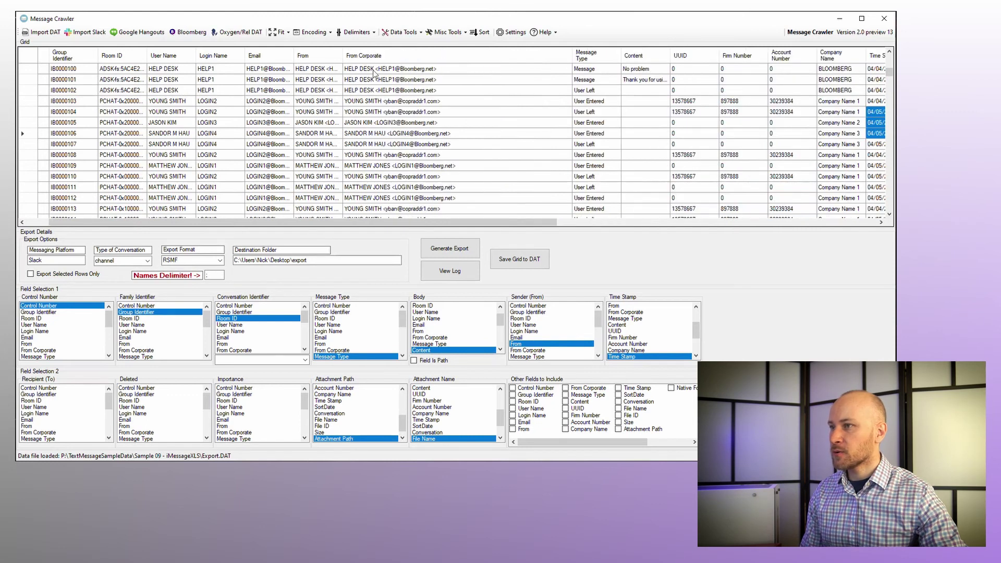
{"action": "left_click_drag", "start_coordinate": [344, 56], "coordinate": [450, 69]}
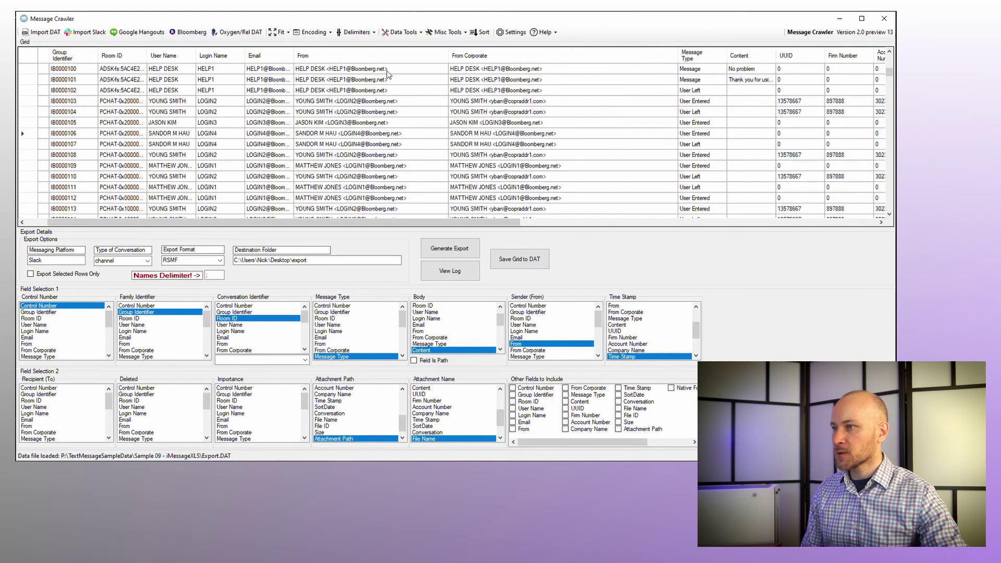
{"action": "scroll", "coordinate": [410, 168], "scroll_direction": "down", "scroll_amount": 3}
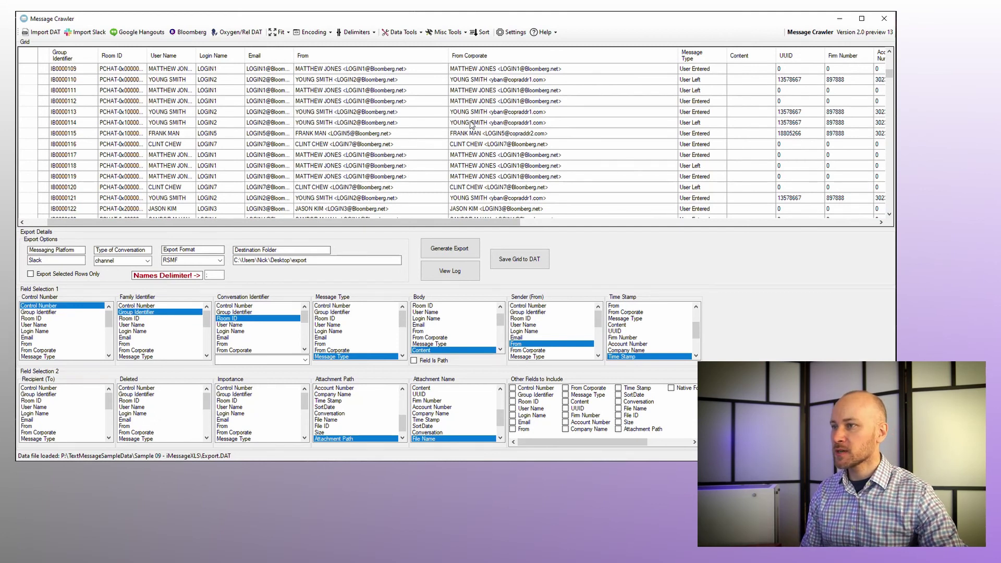
{"action": "left_click", "coordinate": [494, 114]}
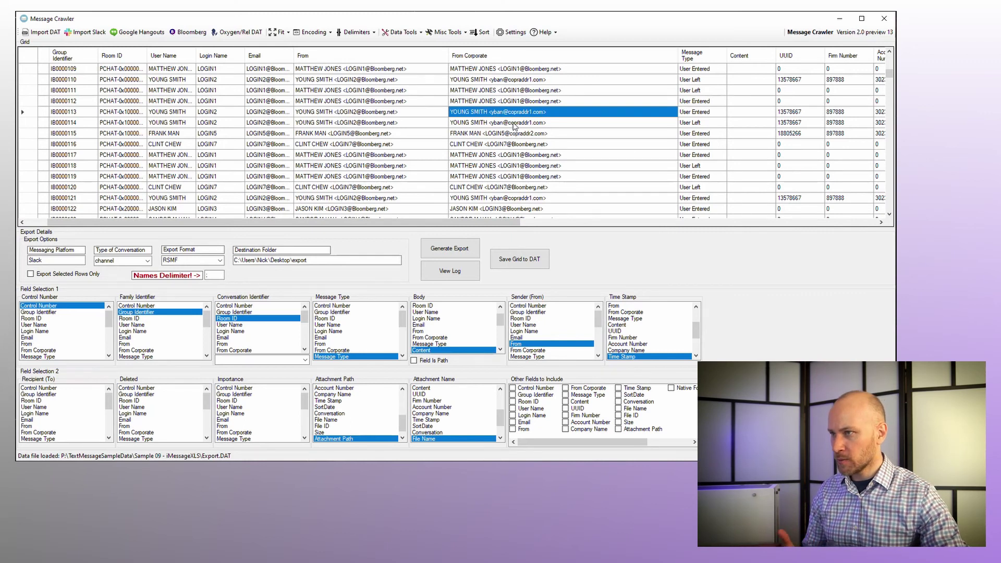
Check the sender addresses on the earlier message rows and narrow the From Corporate and From columns
{"action": "scroll", "coordinate": [514, 126], "scroll_direction": "up", "scroll_amount": 1}
{"action": "scroll", "coordinate": [514, 126], "scroll_direction": "up", "scroll_amount": 7}
{"action": "left_click", "coordinate": [526, 94]}
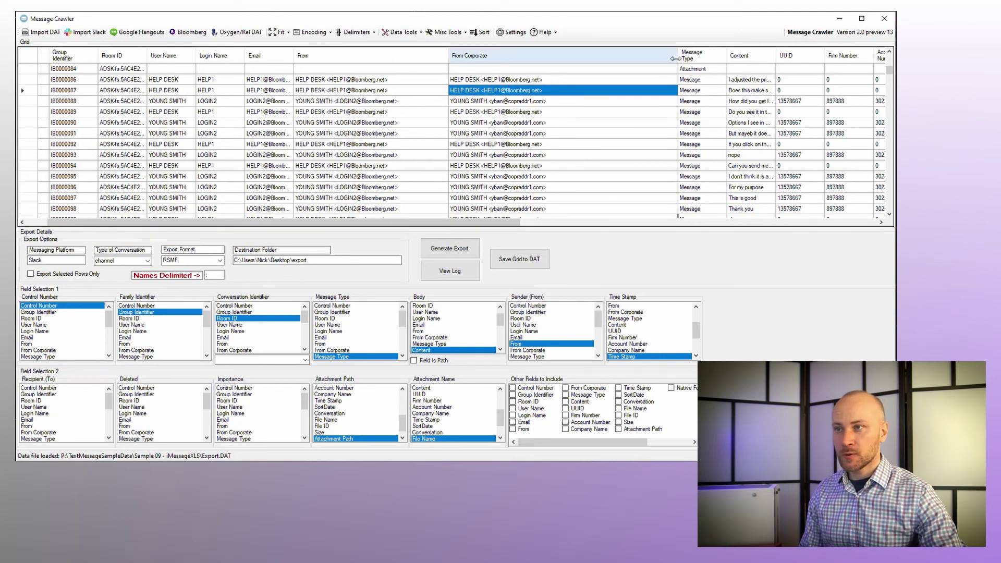
{"action": "left_click_drag", "start_coordinate": [677, 59], "coordinate": [590, 59]}
{"action": "left_click_drag", "start_coordinate": [447, 57], "coordinate": [432, 56]}
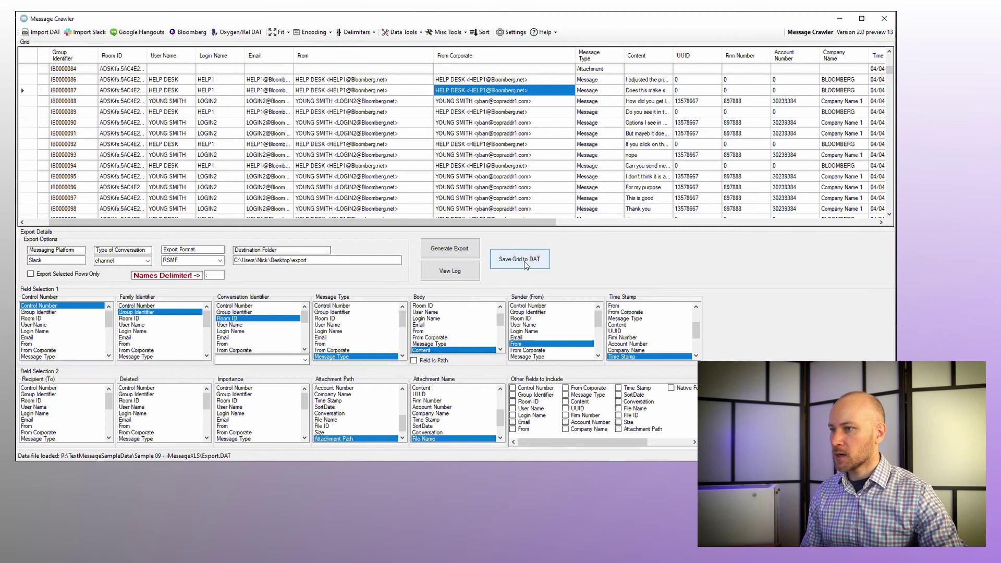
Review the attachment rows' File Name, File ID, Size, Attachment Path and Native Found values in the grid
{"action": "left_click_drag", "start_coordinate": [534, 219], "coordinate": [854, 244]}
{"action": "scroll", "coordinate": [854, 243], "scroll_direction": "up", "scroll_amount": 4}
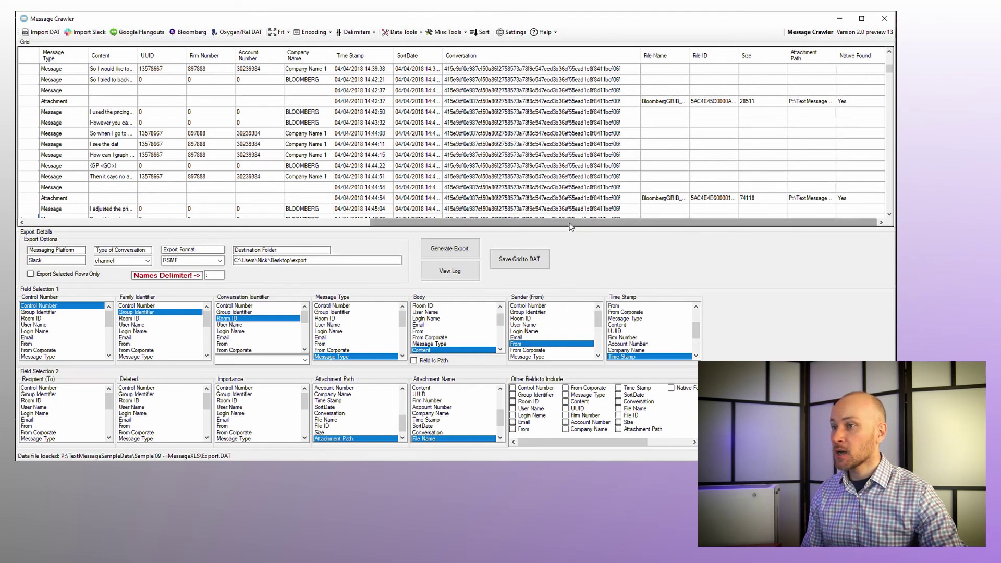
{"action": "left_click_drag", "start_coordinate": [570, 223], "coordinate": [335, 228]}
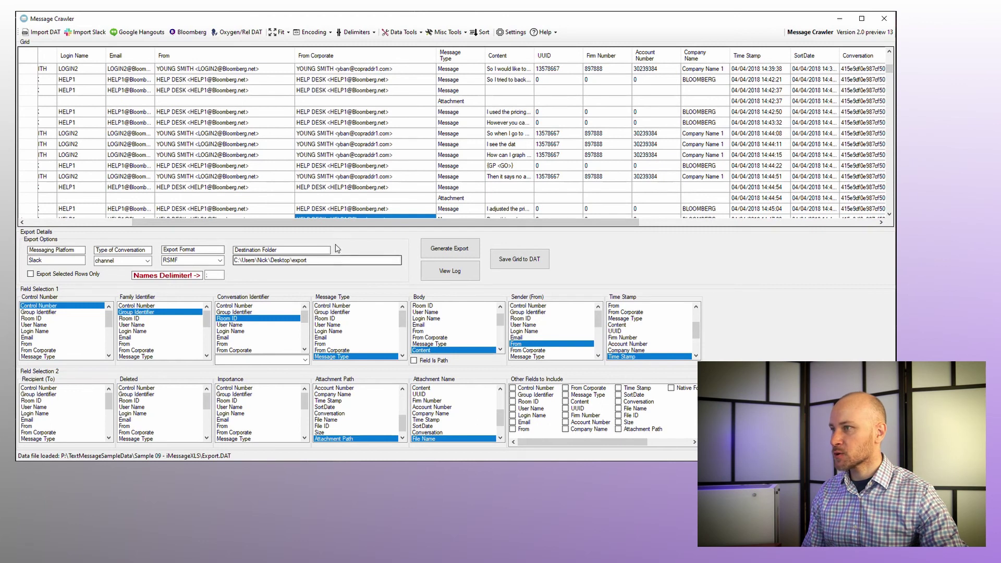
{"action": "left_click_drag", "start_coordinate": [342, 222], "coordinate": [203, 221]}
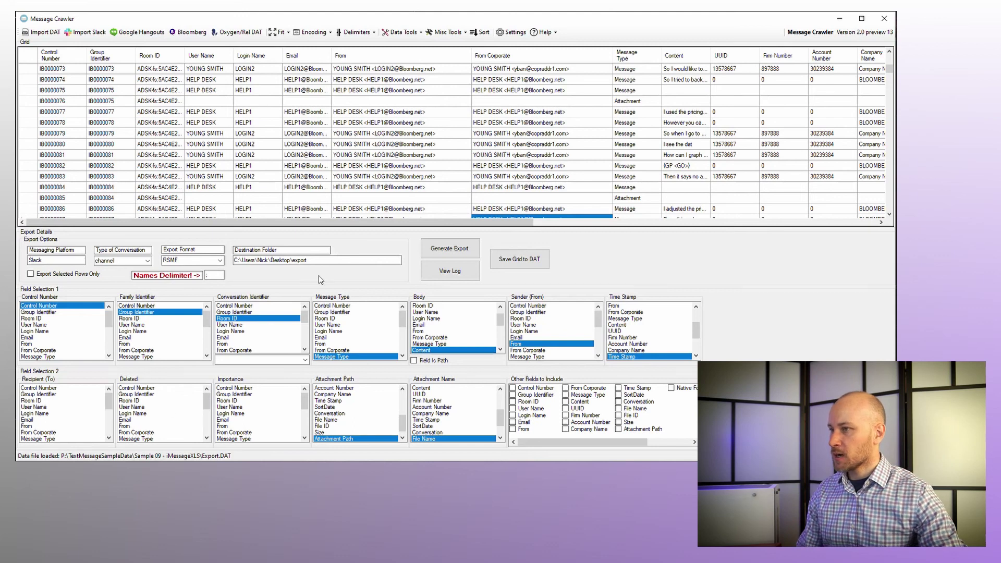
Set the messaging platform to Bloomberg and generate the RSMF export
{"action": "double_click", "coordinate": [52, 260]}
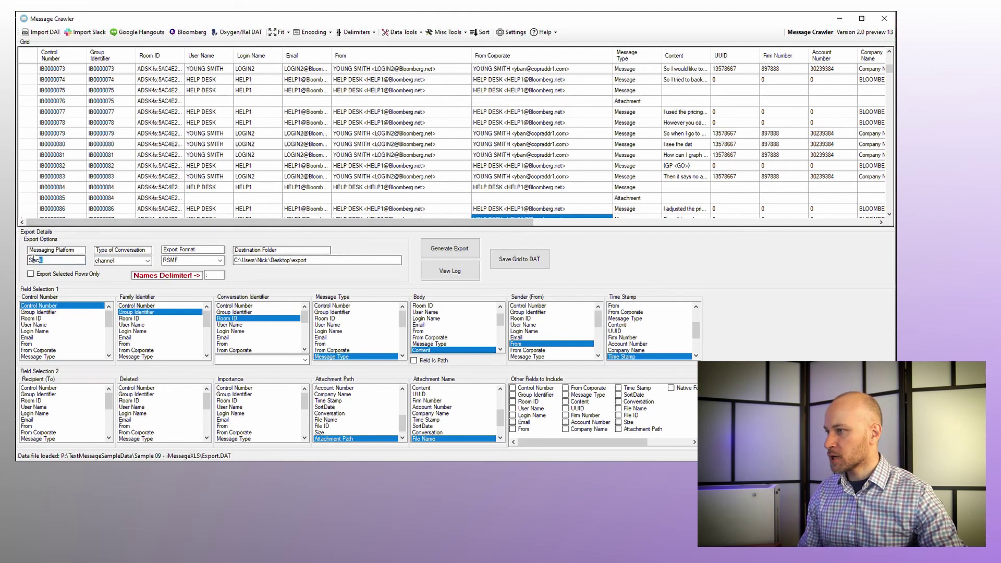
{"action": "type", "text": "Bloomberg"}
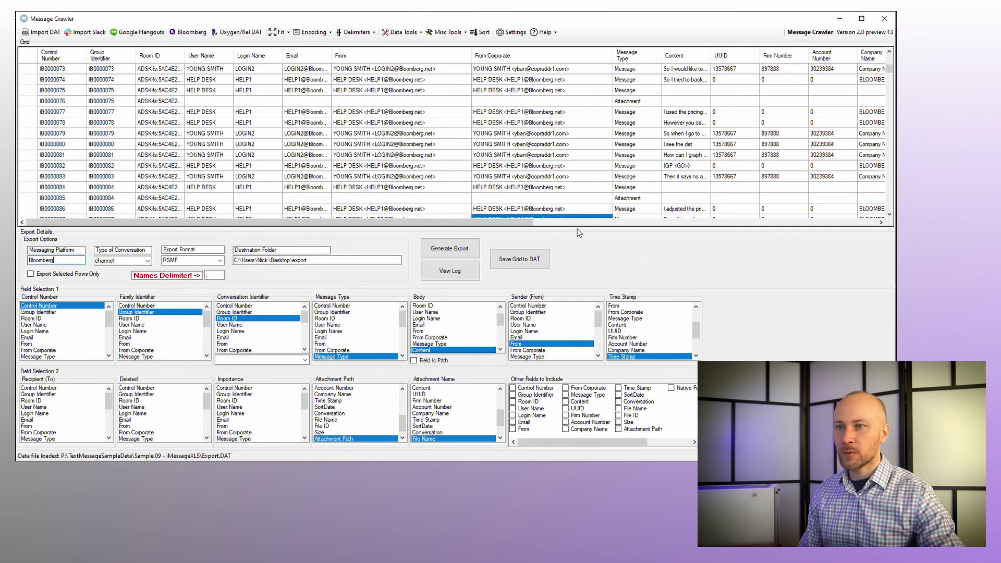
{"action": "left_click", "coordinate": [450, 250]}
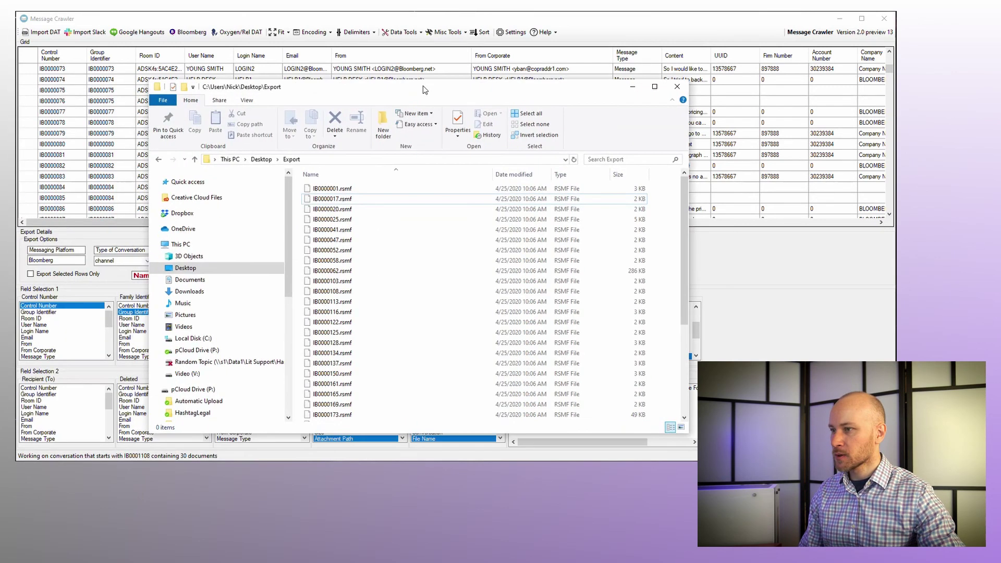